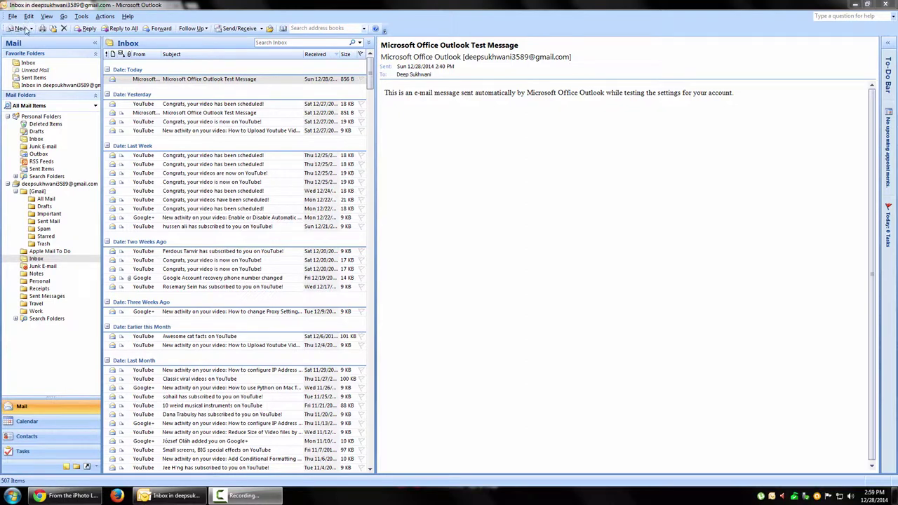
Start a new email and bring up its custom voting button options
click(19, 29)
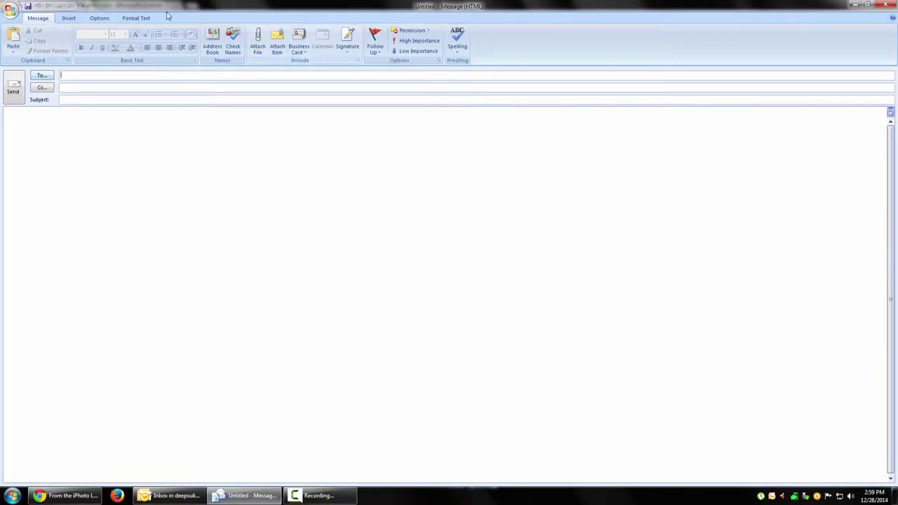
click(98, 19)
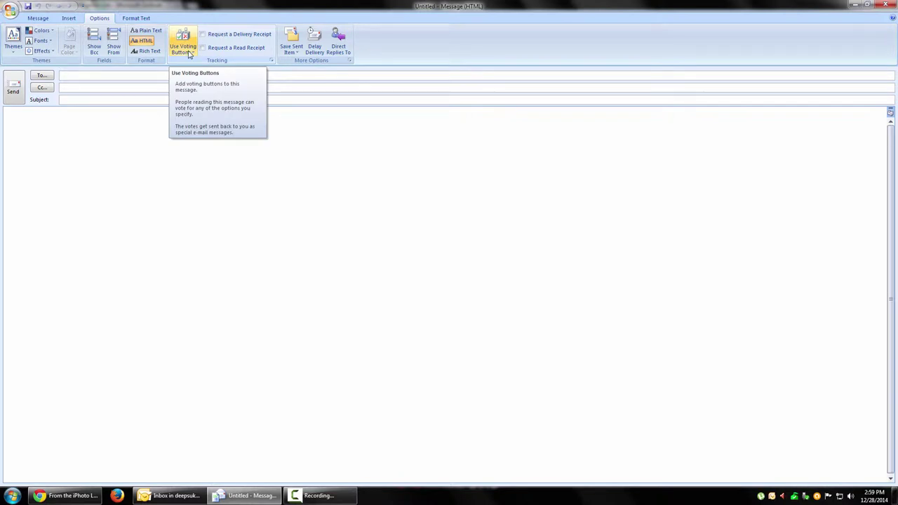
click(188, 54)
click(203, 96)
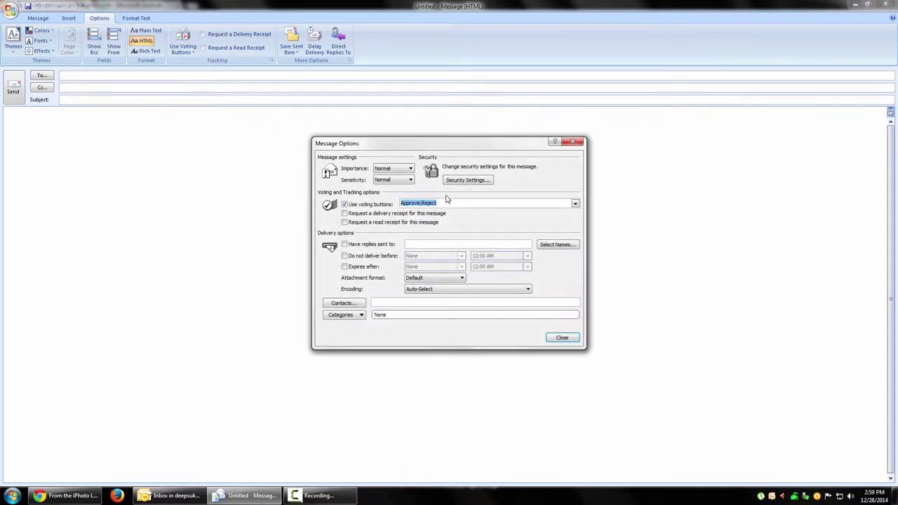
Replace Approve;Reject with Not Just Grill;Barbeque Nation;Charcoaled BBQ;Saffron
click(482, 204)
double_click(481, 203)
text(Not Just Gri)
text(Barbeque Nation;Charcoaled BBW)
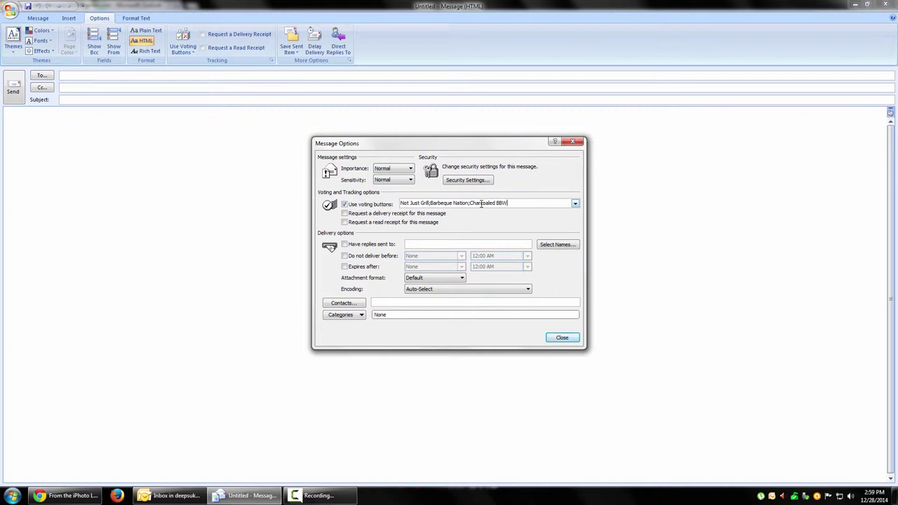
key(BackSpace)
text(Q;Saffron)
key(shift+Home)
key(shift+Right)
key(shift+Right)
key(shift+Right)
key(shift+Right)
key(shift+Right)
key(shift+Right)
key(shift+Right)
key(shift+Right)
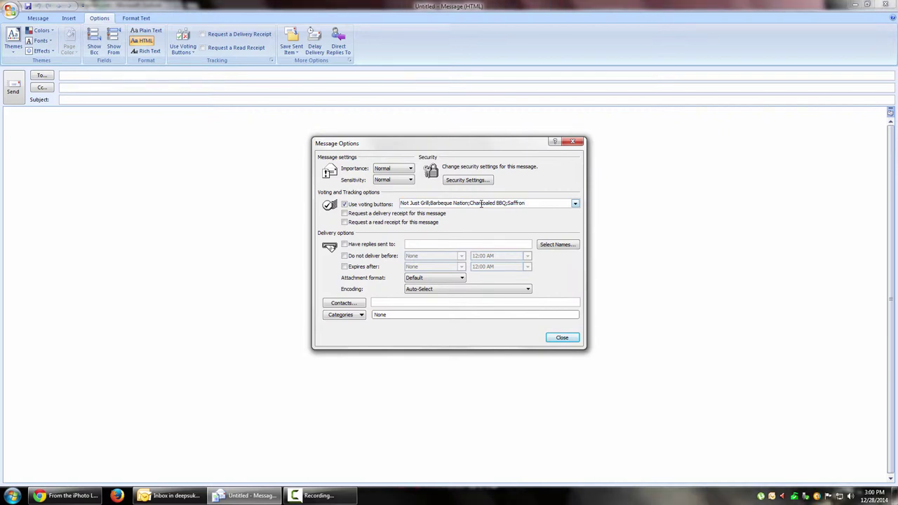
Close Message Options and address the email to two autocomplete recipients
click(562, 338)
text(deep)
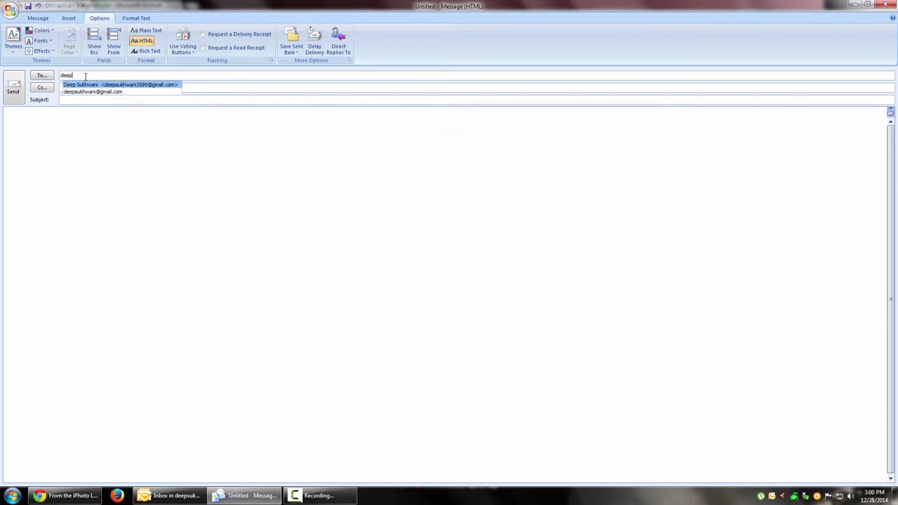
key(Return)
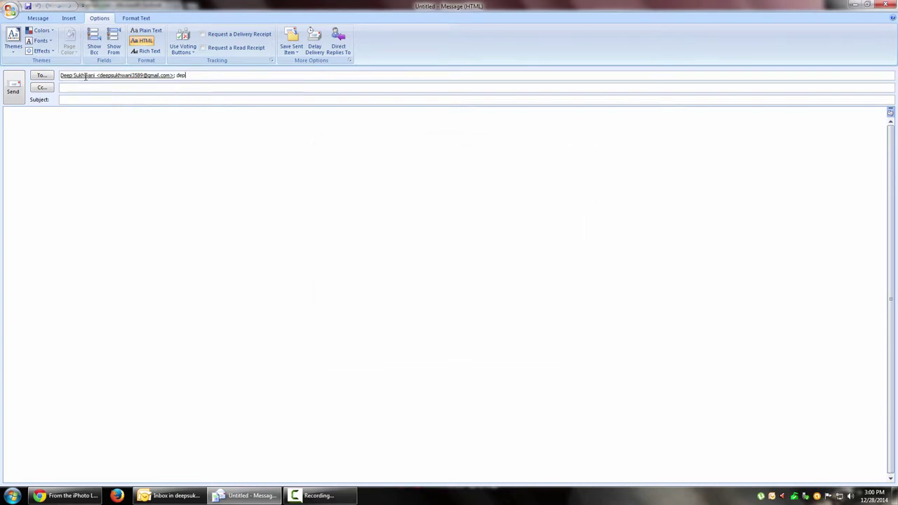
key(Down)
key(Return)
Enter subject 'Hey guys, please vote for your favorite restaurant for this new year eve's party!' and send
click(88, 98)
text(Hey guys, please vo)
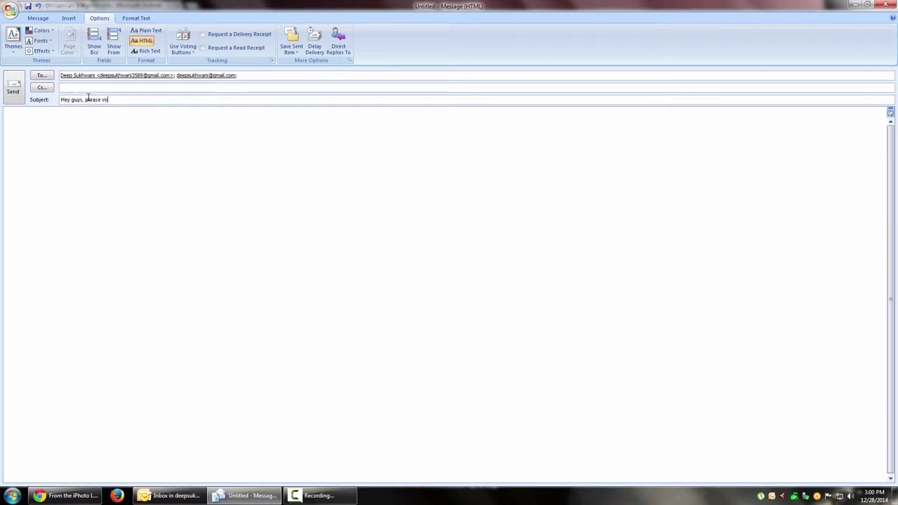
text(te for your favorite restaurant!)
key(BackSpace)
text(for this new e)
key(BackSpace)
text(year eve)
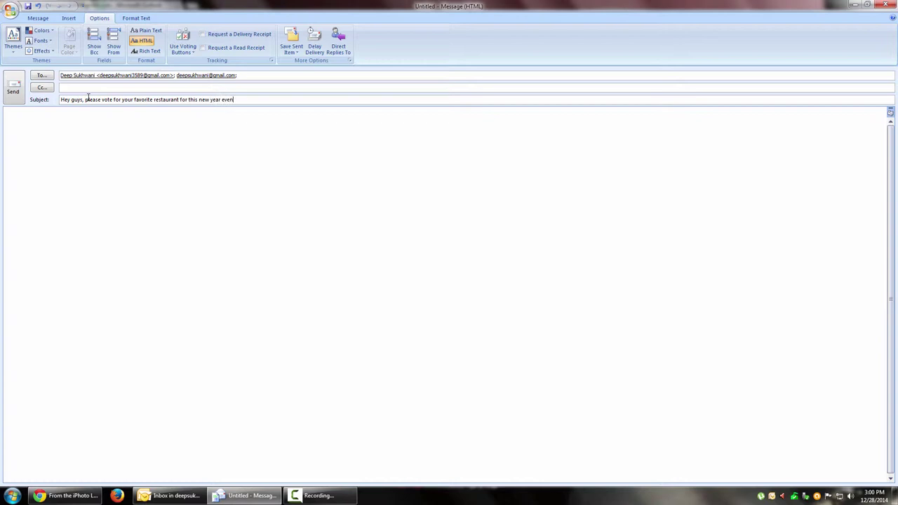
text('s party!)
key(ctrl+a)
key(End)
key(ctrl+Return)
key(Return)
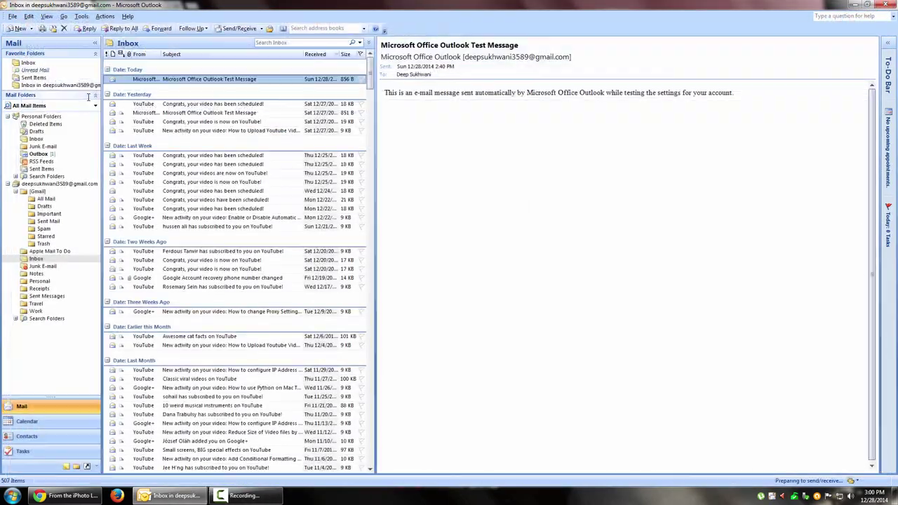
Run Send/Receive, then preview the arrived voting email and glance at its vote choices
click(239, 30)
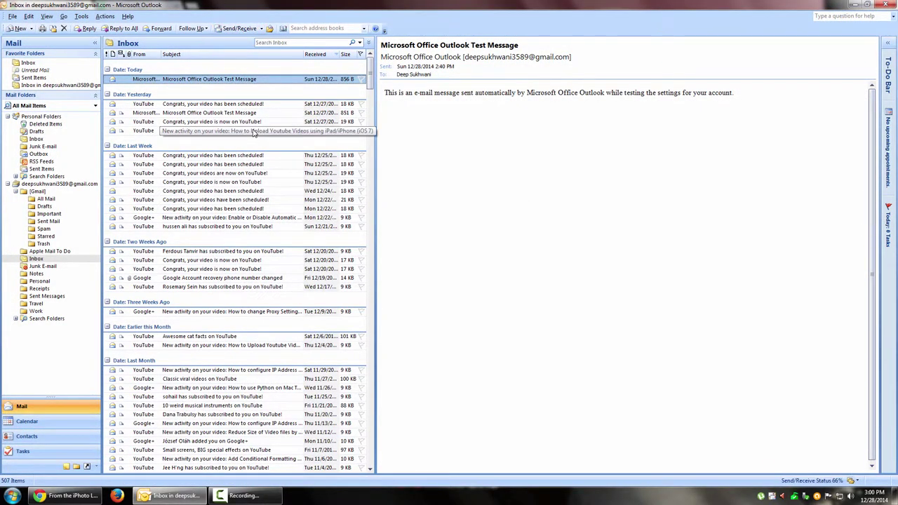
click(241, 81)
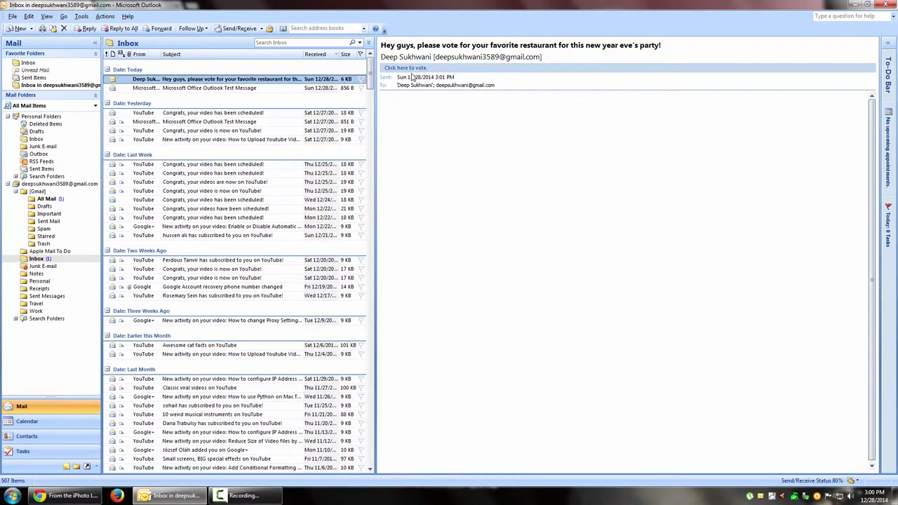
click(267, 88)
drag(269, 80, 271, 83)
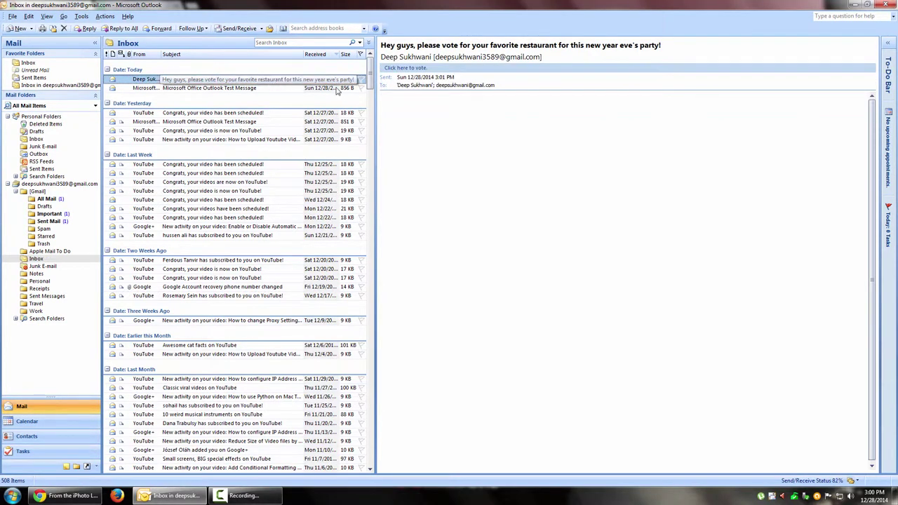
click(420, 68)
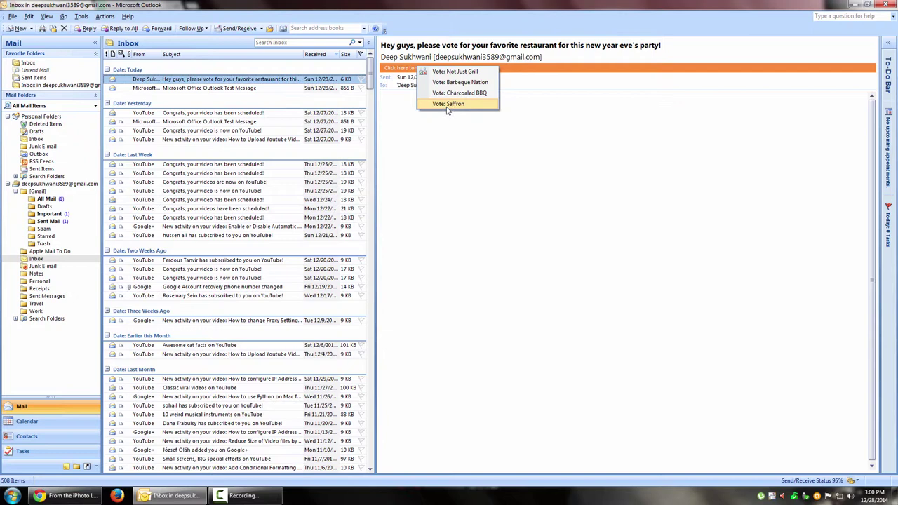
click(288, 88)
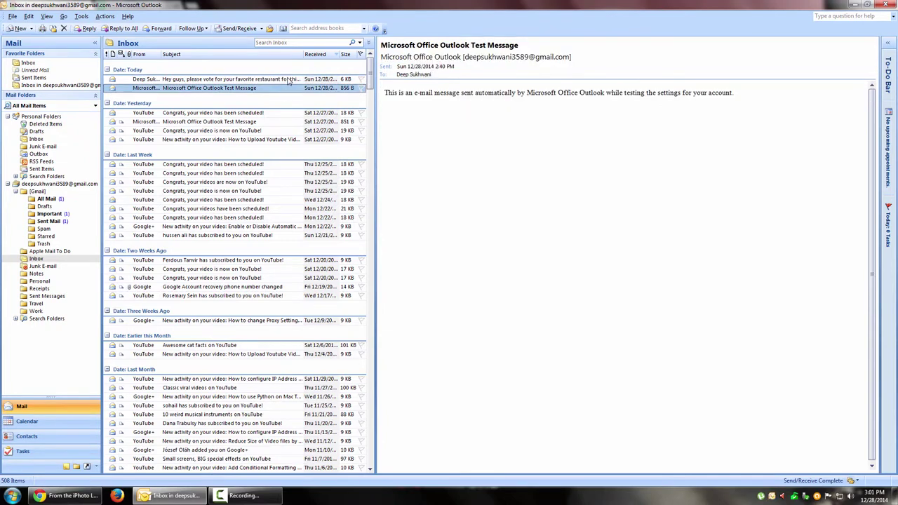
click(288, 80)
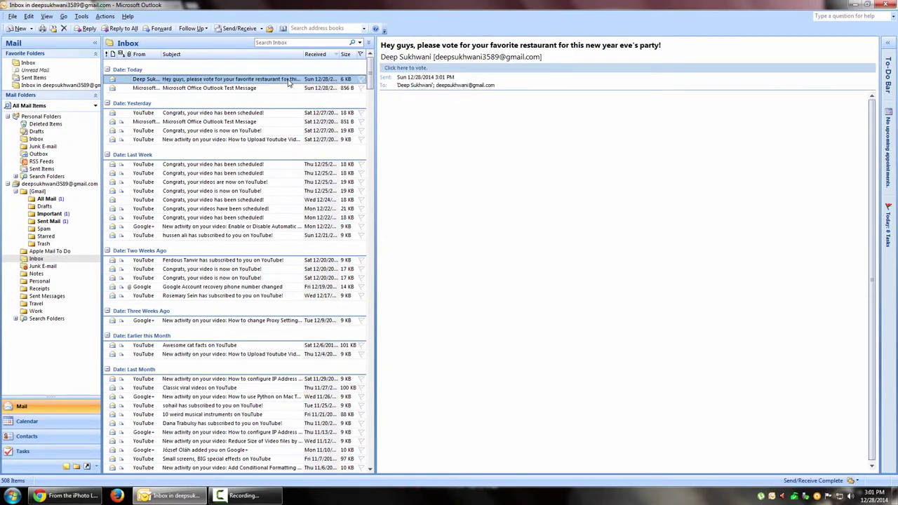
In the opened message, vote Not Just Grill and send the response now
double_click(287, 80)
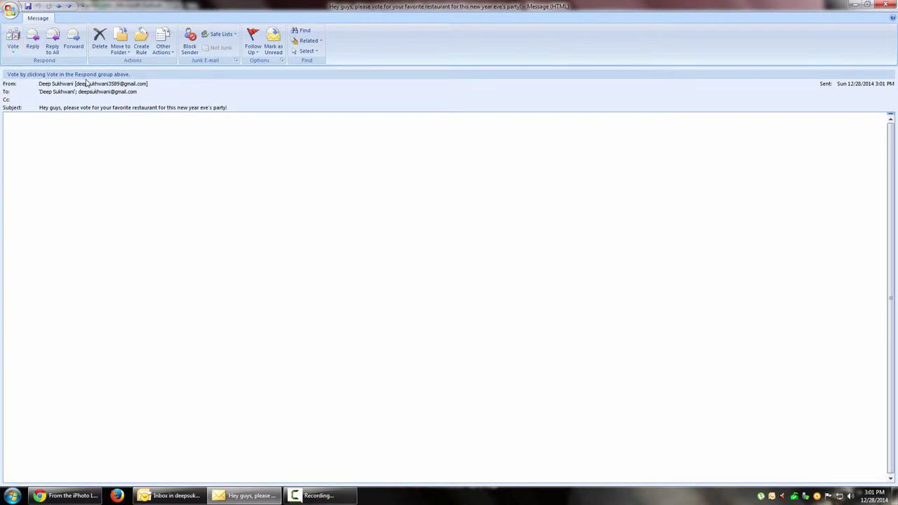
click(13, 47)
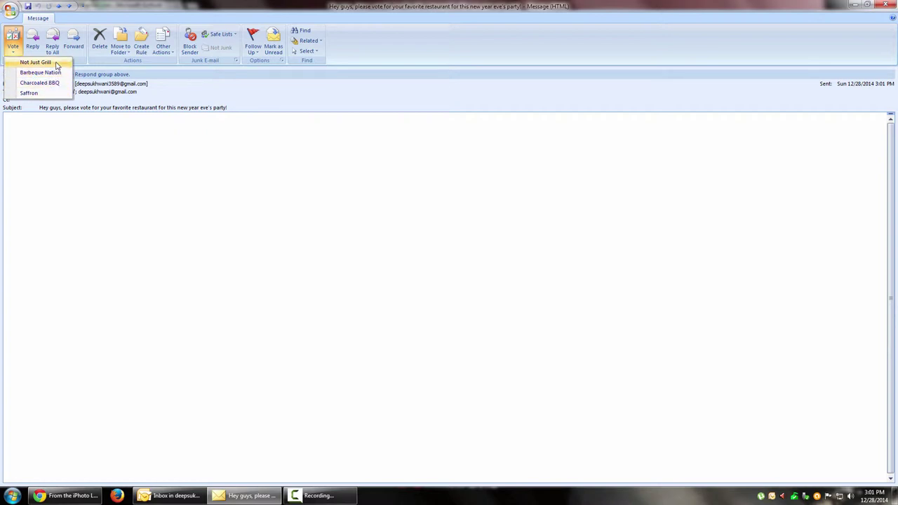
click(56, 63)
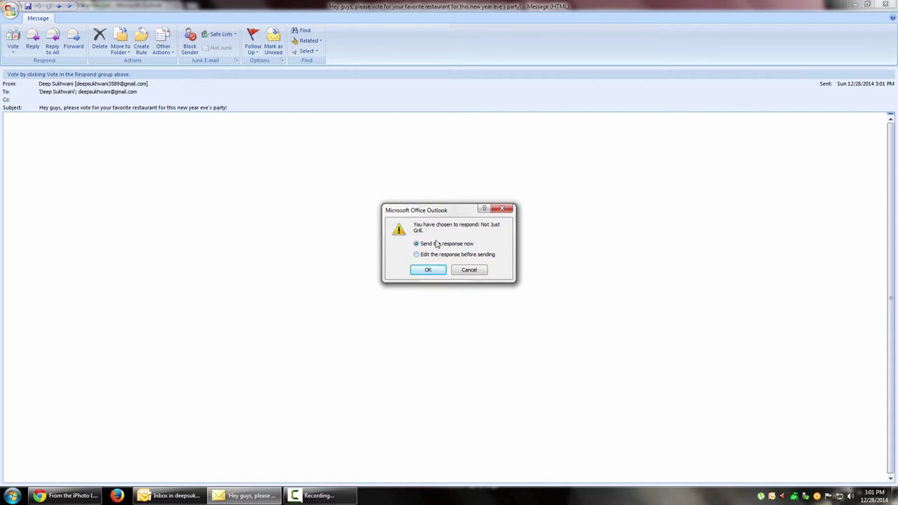
click(428, 269)
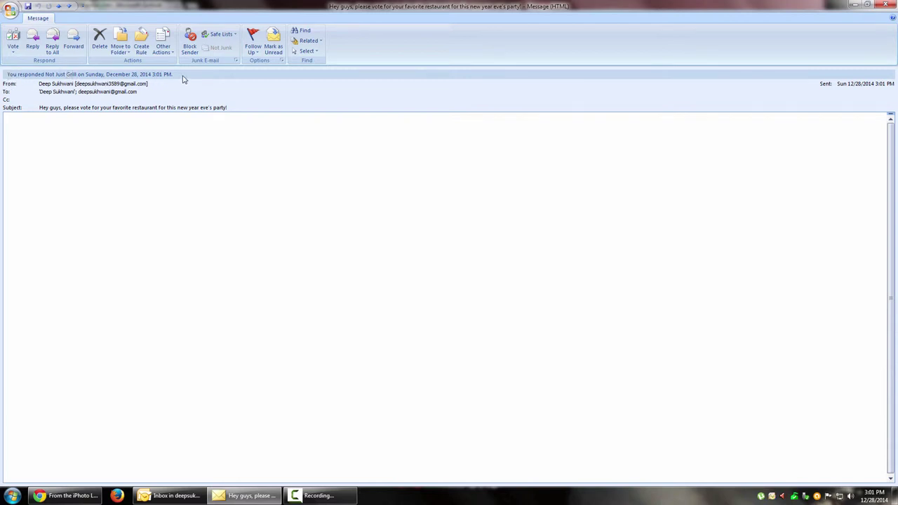
Close the message window and select the Not Just Grill vote reply in the Inbox
click(886, 4)
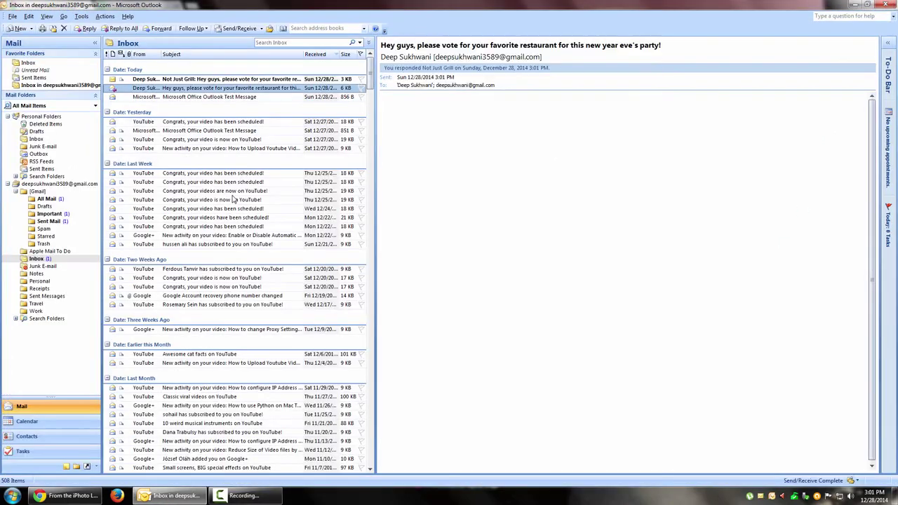
click(219, 80)
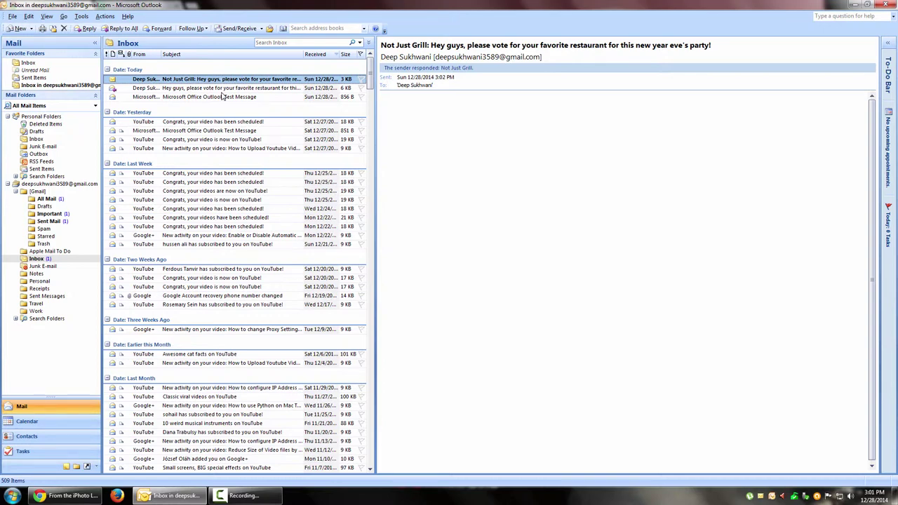
click(224, 88)
click(226, 80)
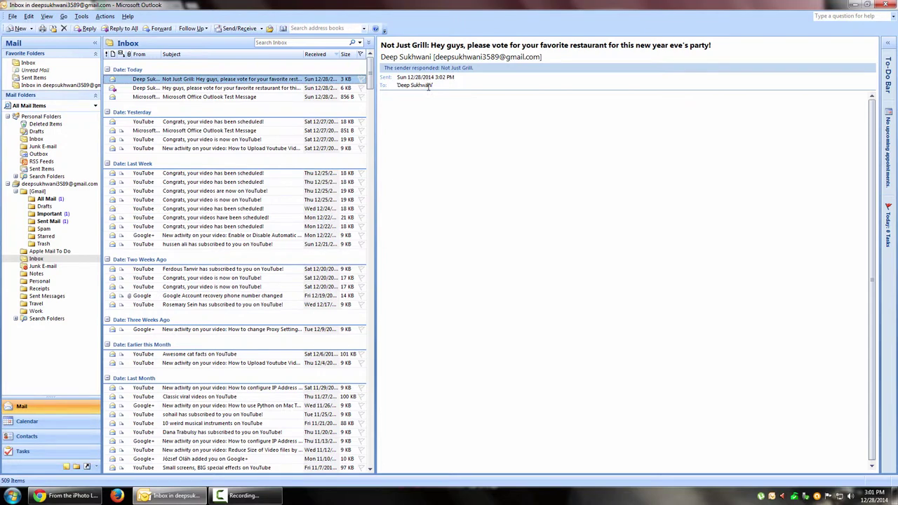
Check the reply's Not Just Grill subject and open its vote response infobar options
drag(382, 45, 550, 46)
click(395, 44)
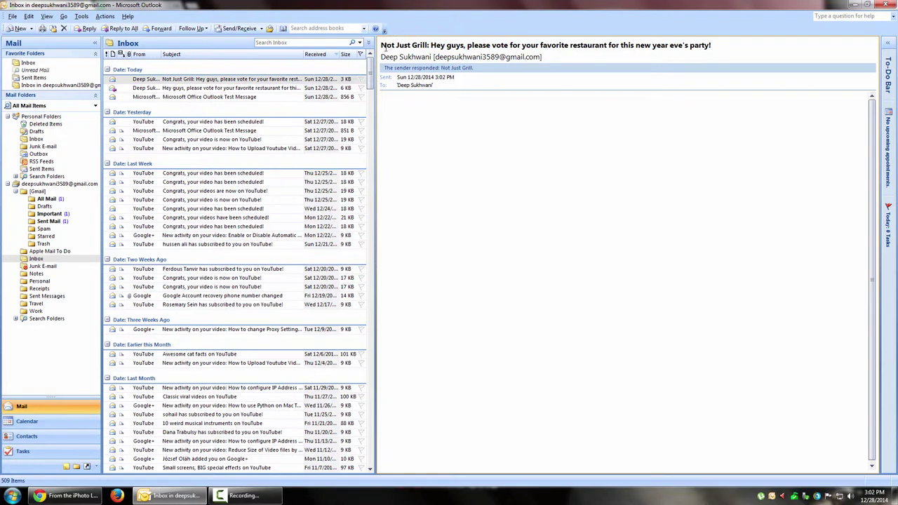
triple_click(385, 46)
click(397, 44)
drag(382, 44, 430, 43)
click(519, 45)
click(466, 71)
click(436, 68)
click(450, 70)
click(475, 75)
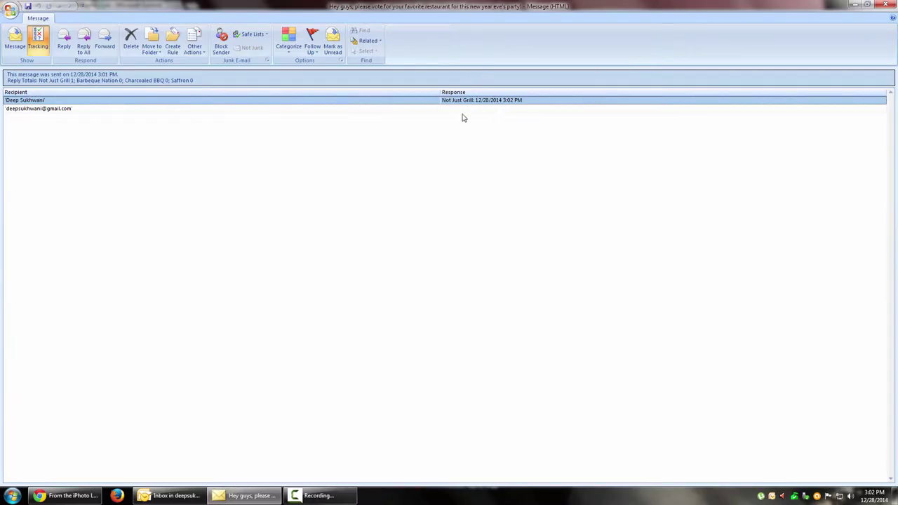
click(123, 110)
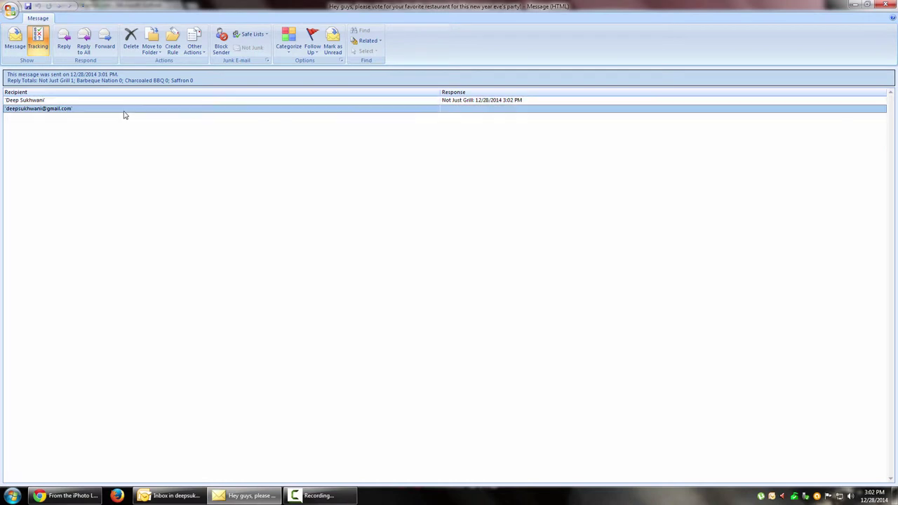
click(125, 103)
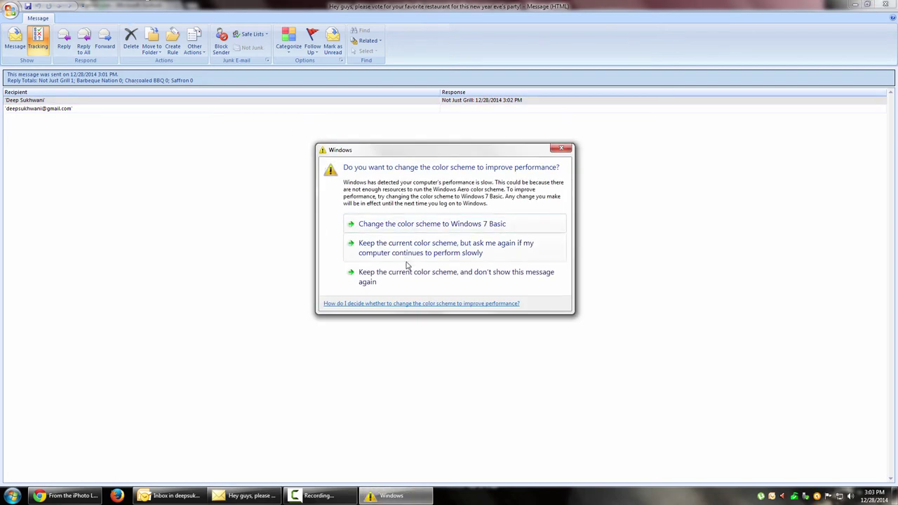
click(421, 276)
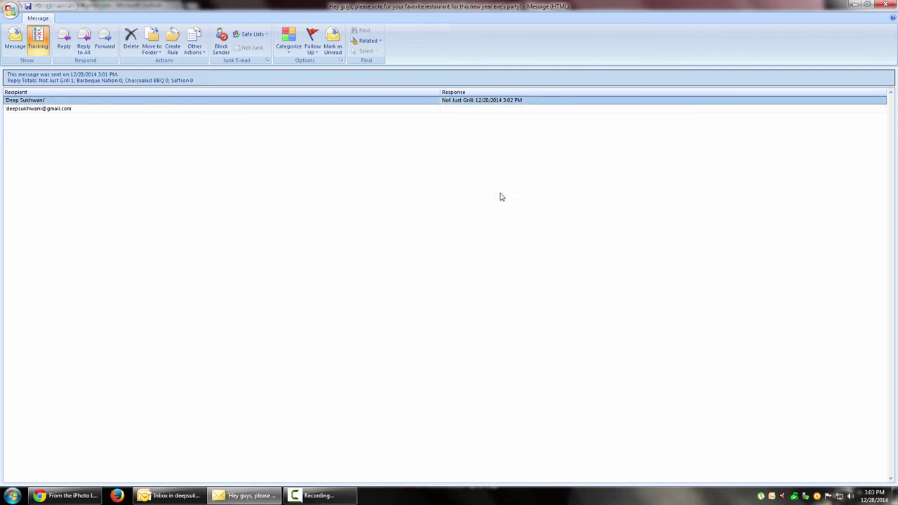